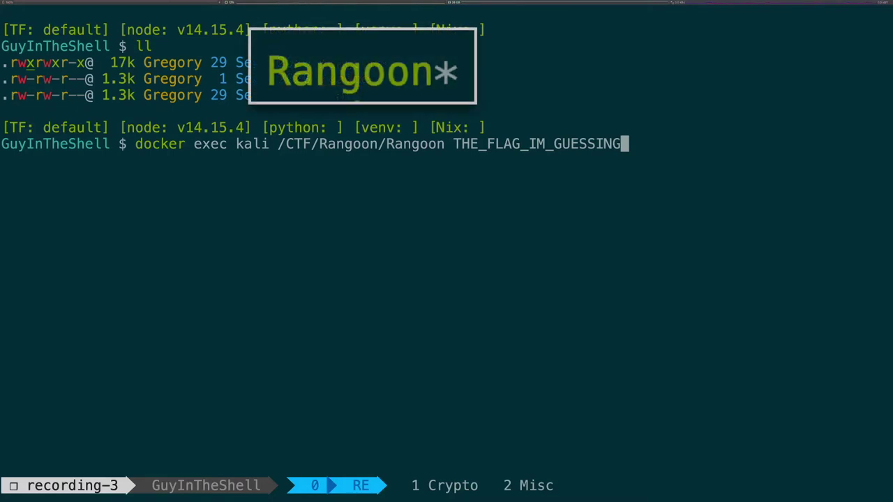
# Step: Run the Rangoon binary in the kali Docker container with THE_FLAG_IM_GUESSING as the guessed flag
pyautogui.press('Return')
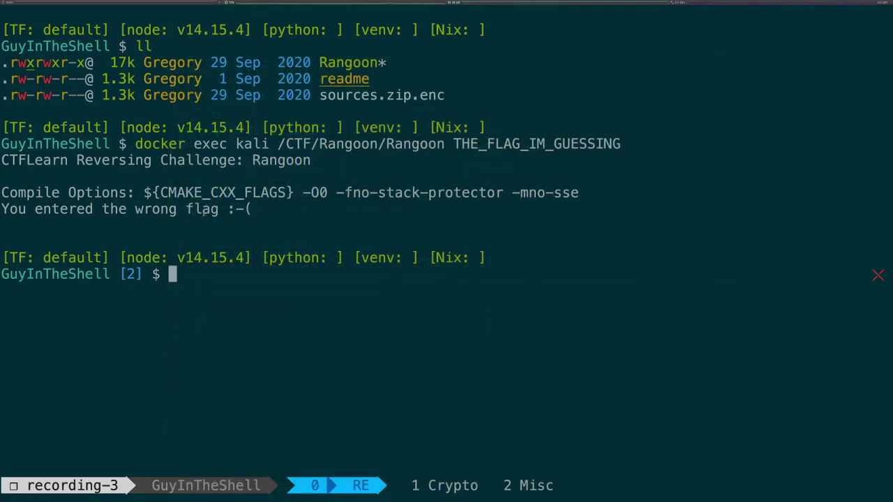
# Step: Print the contents of enc.txt and dec.txt in the terminal's Crypto window
pyautogui.hotkey('ctrl', 'b')
pyautogui.press('1')
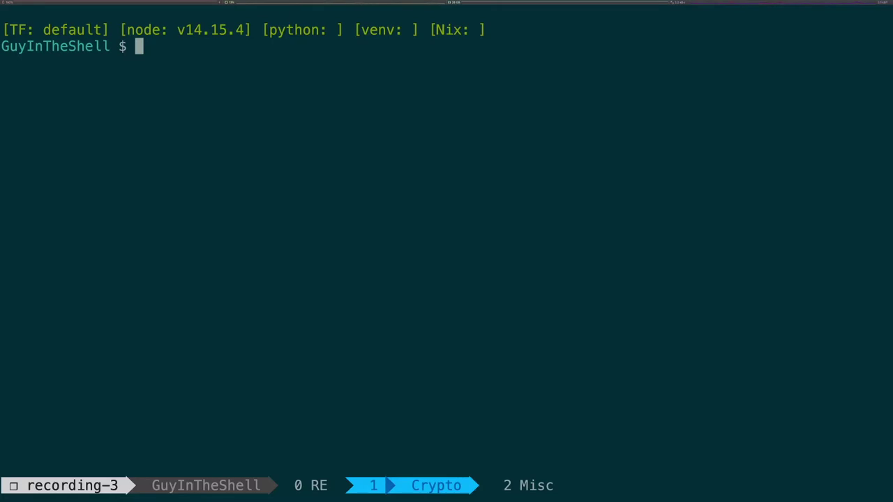
pyautogui.write('cat e')
pyautogui.press('Tab')
pyautogui.press('Return')
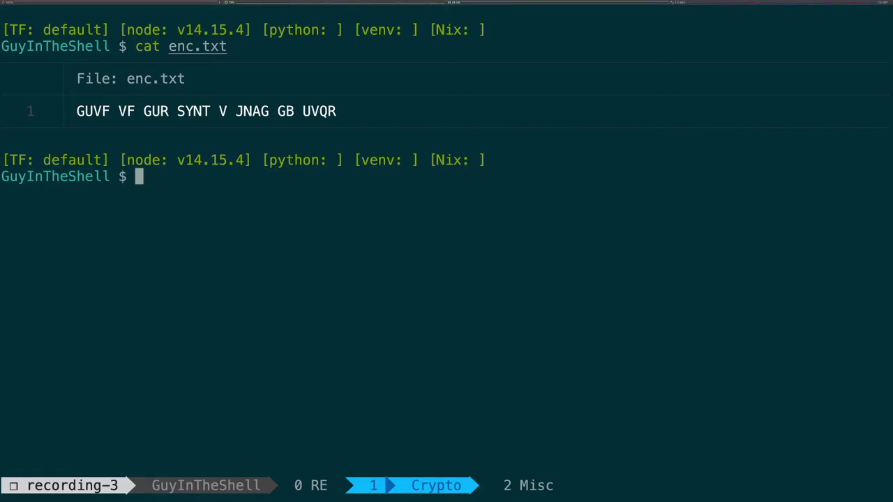
pyautogui.write('cat de')
pyautogui.press('Tab')
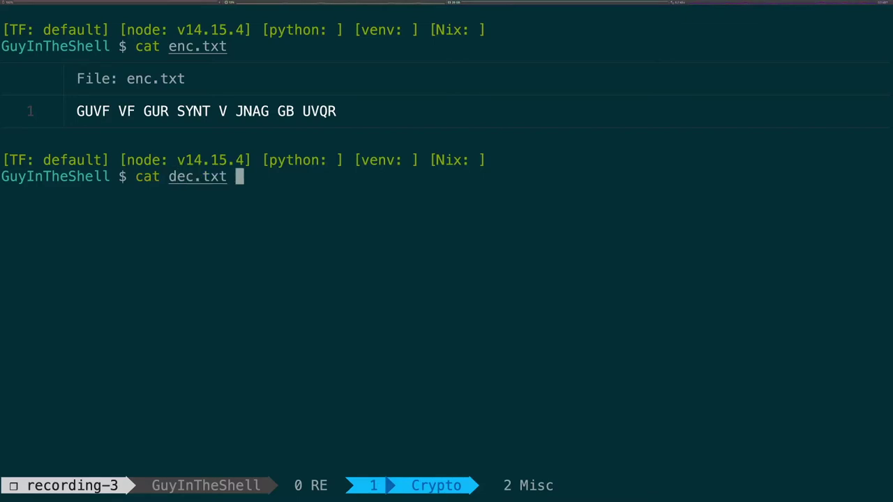
pyautogui.press('Return')
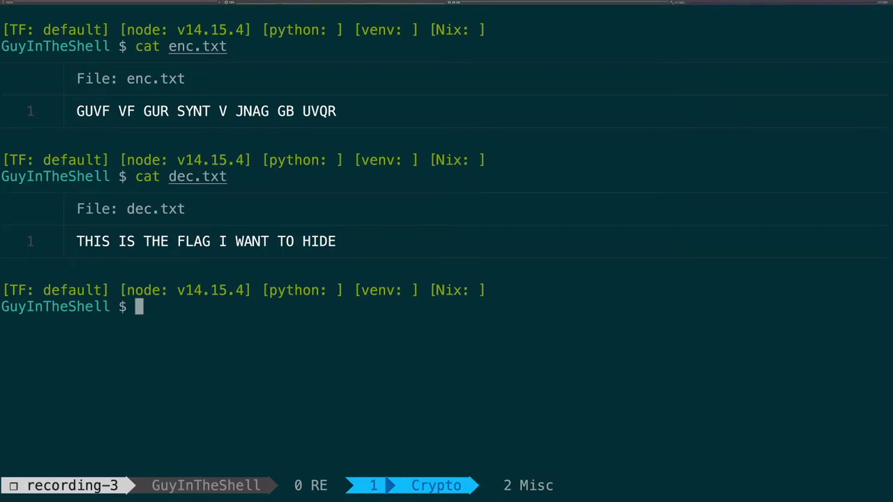
# Step: Switch to the browser's "You know what to do" page and submit foobar as the input
pyautogui.hotkey('ctrl', 'Right')
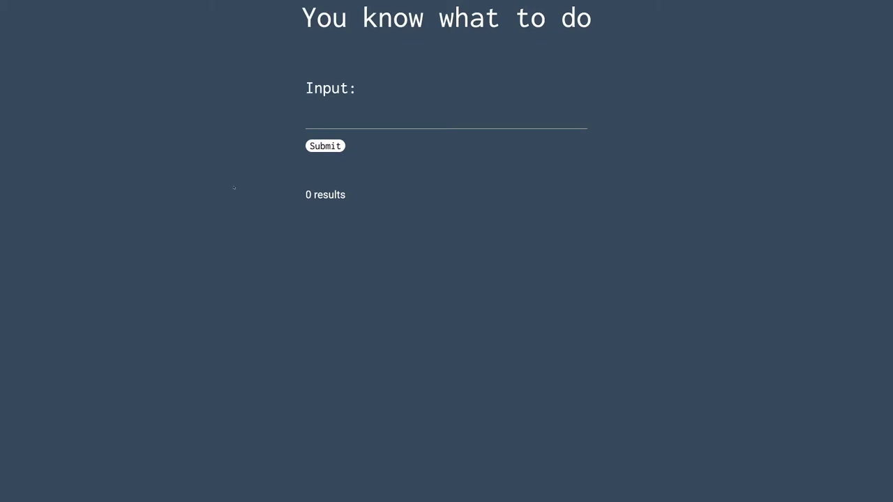
pyautogui.click(355, 124)
pyautogui.write('foobar')
pyautogui.press('Return')
# Step: Go to the desktop and preview the image file there, closing the preview after viewing it
pyautogui.hotkey('ctrl', 'Left')
pyautogui.hotkey('ctrl', 'Left')
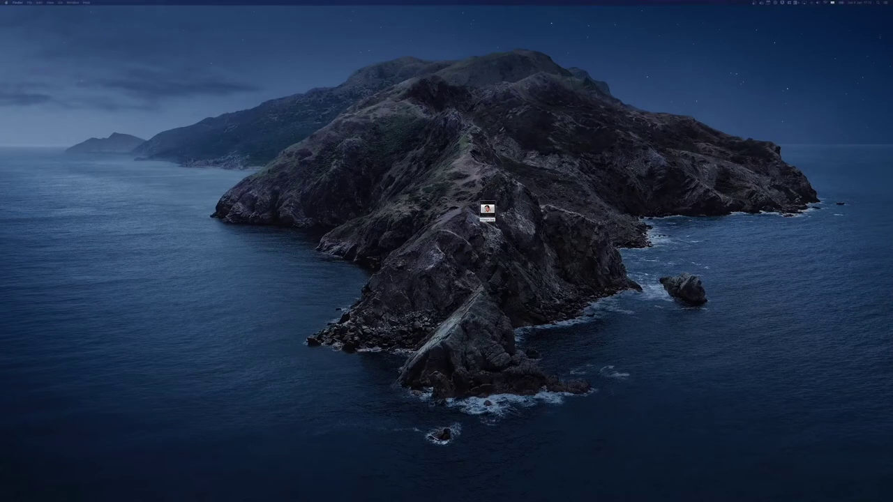
pyautogui.click(486, 210)
pyautogui.press('space')
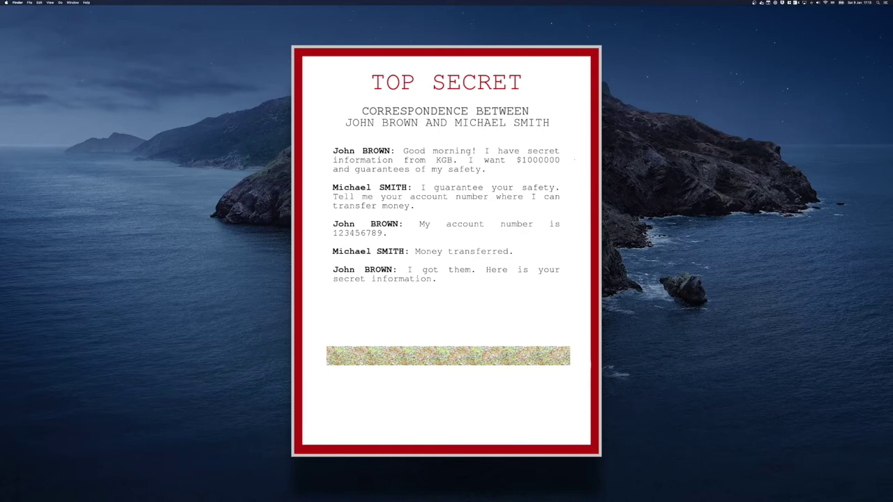
pyautogui.press('space')
# Step: Switch to the terminal's Misc window and print the contents of encFun.txt
pyautogui.hotkey('ctrl', 'Right')
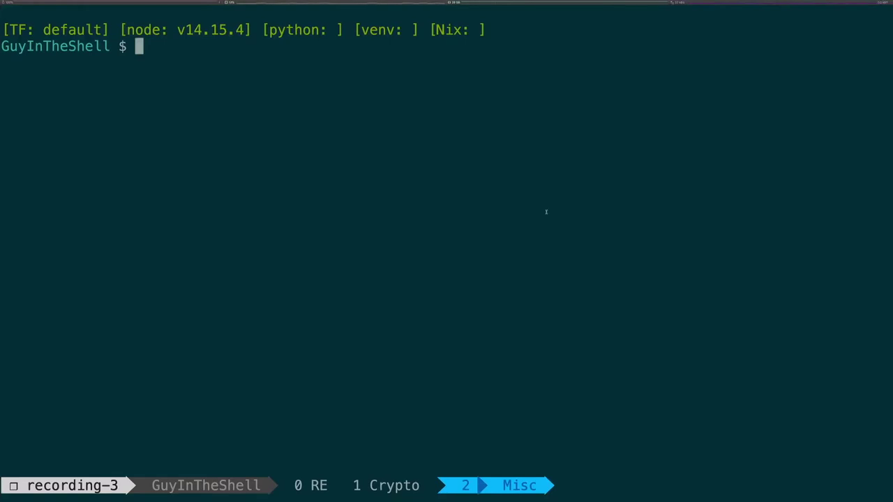
pyautogui.write('cat en')
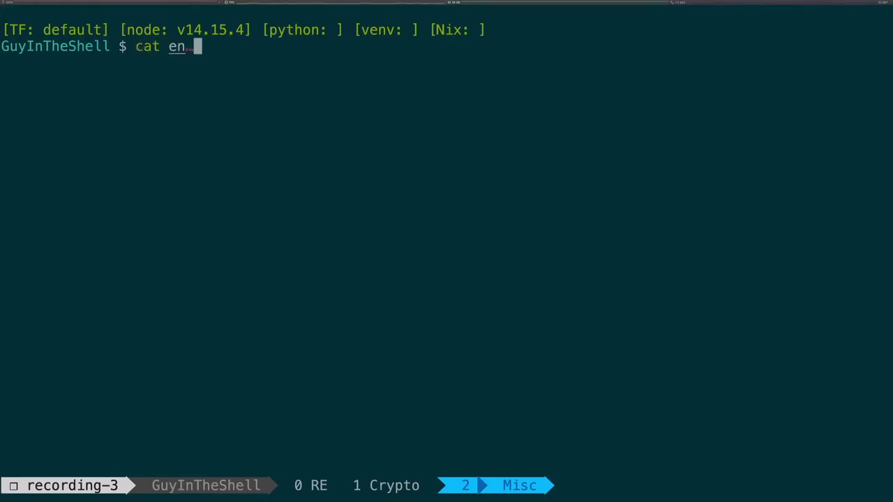
pyautogui.press('Tab')
pyautogui.press('Tab')
pyautogui.press('Tab')
pyautogui.press('Return')
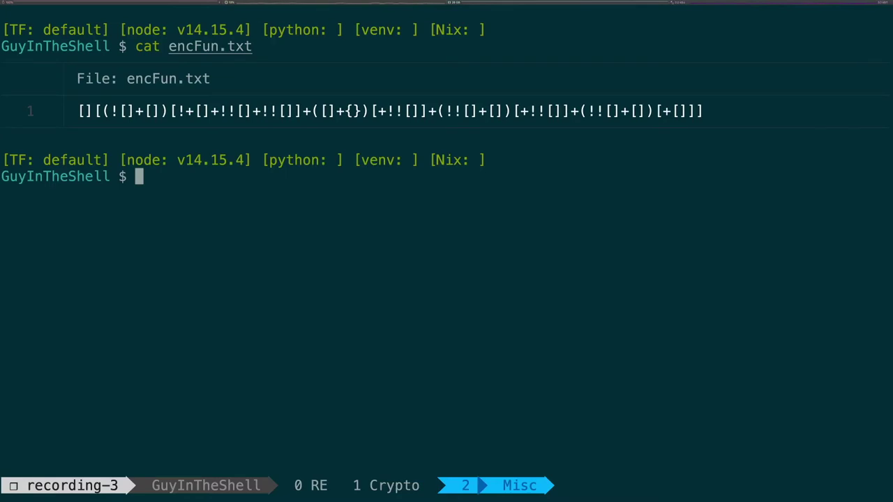
# Step: Display the contents of encBF.txt and leave the pager
pyautogui.write('cat en')
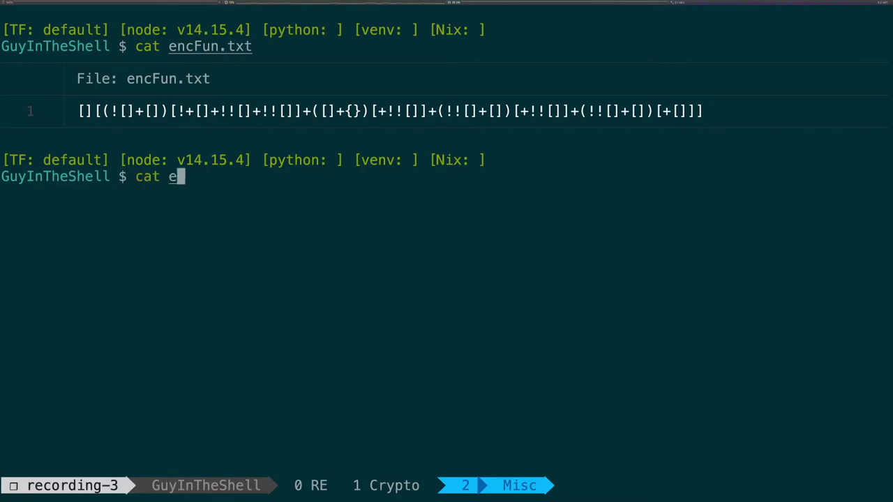
pyautogui.press('Tab')
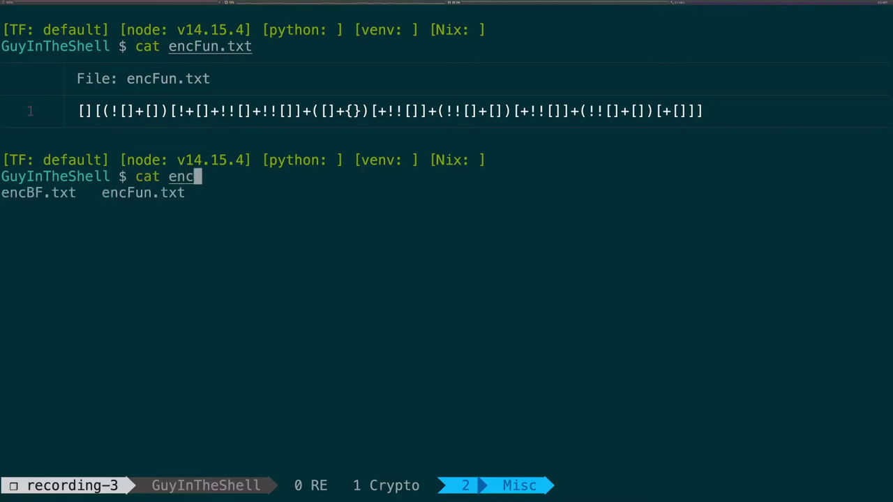
pyautogui.write('B')
pyautogui.press('Tab')
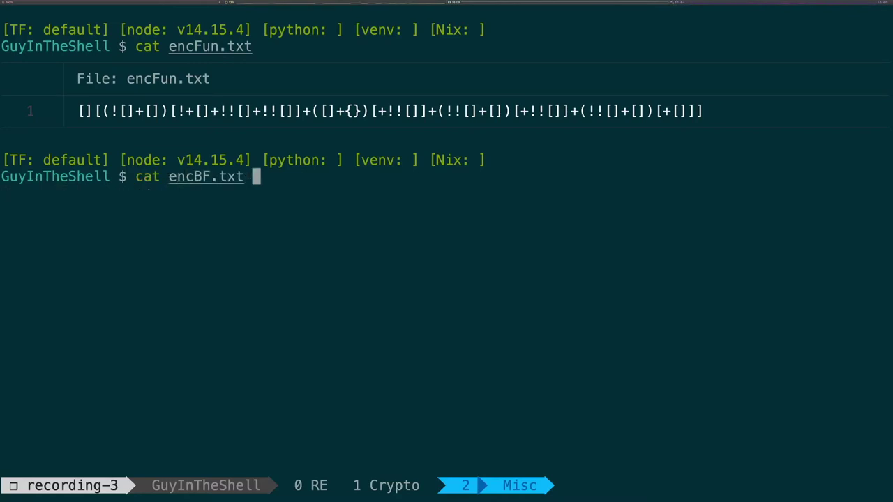
pyautogui.press('Return')
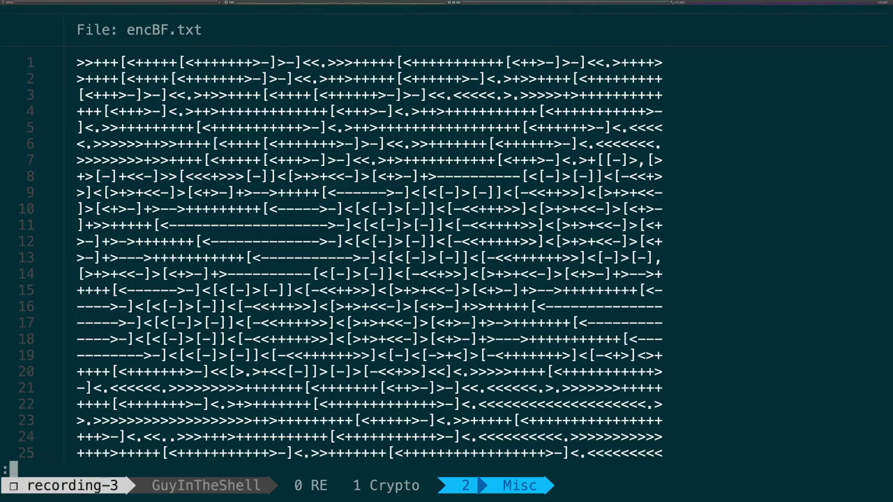
pyautogui.press('q')
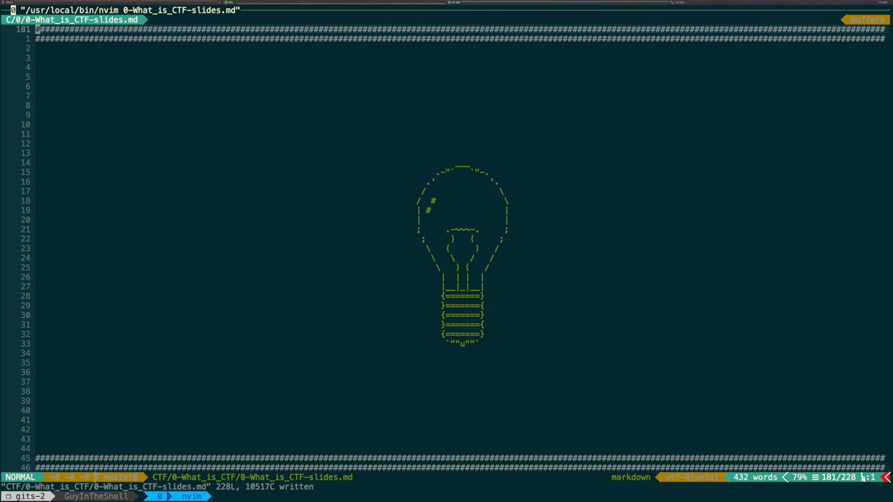
pyautogui.press('G')
pyautogui.press('p')
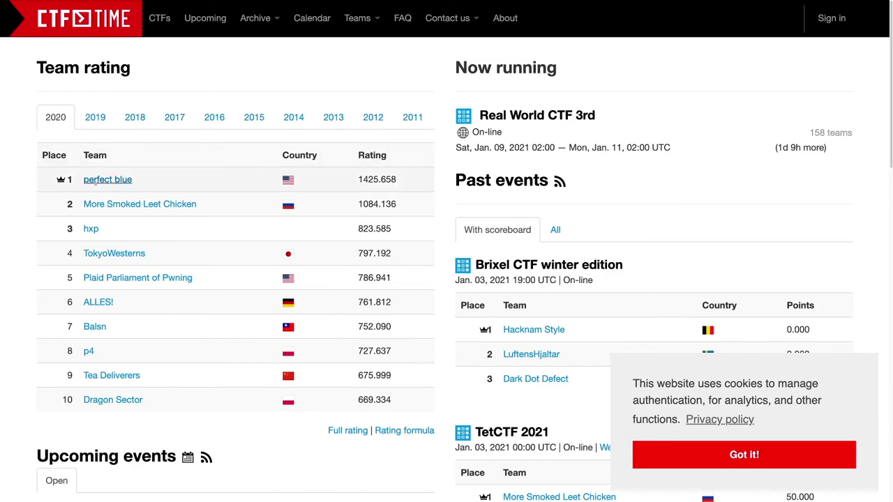
# Step: On CTFtime, open the perfect blue team page and its writeup for the Dragon CTF 2020 task Memory Maze
pyautogui.click(108, 179)
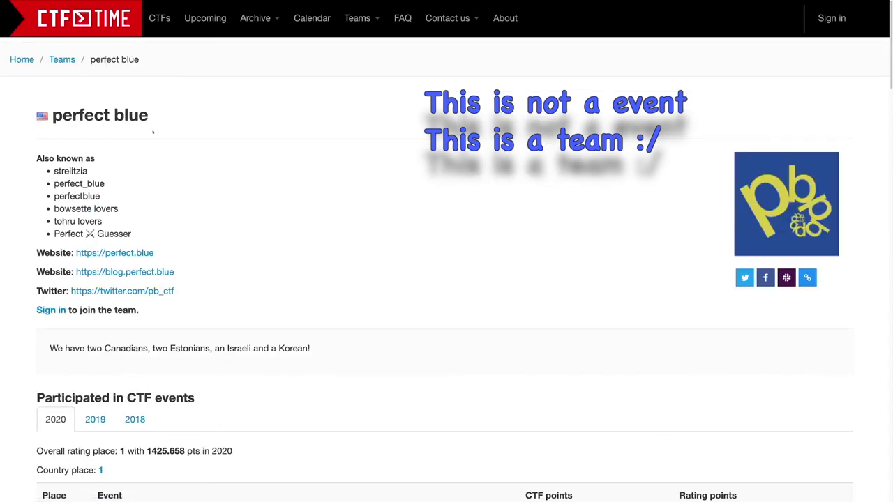
pyautogui.scroll(-4, 201, 185)
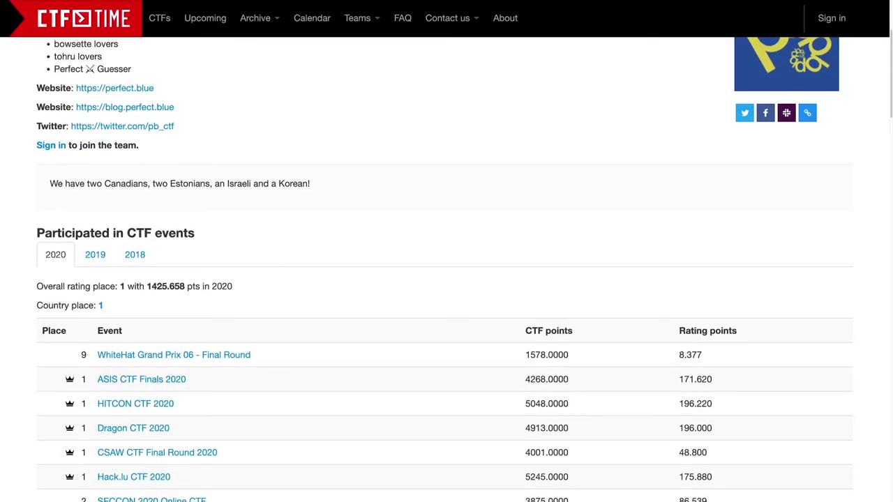
pyautogui.scroll(-15, 201, 186)
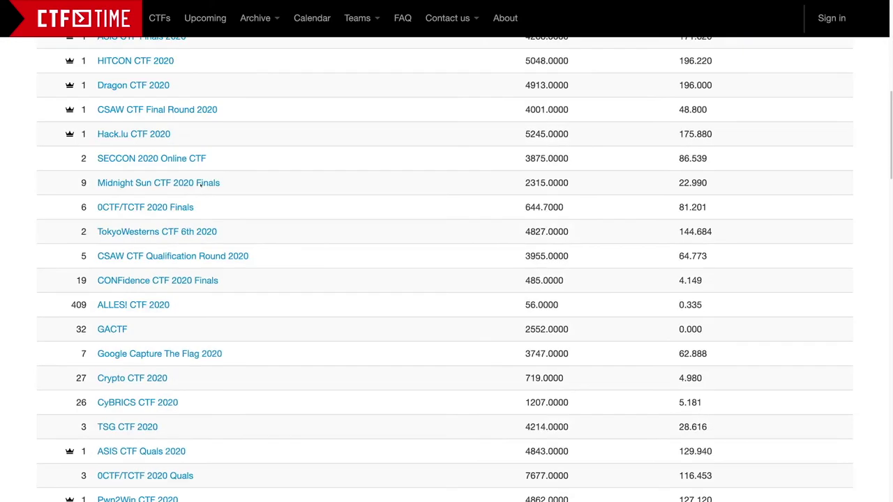
pyautogui.scroll(-7, 200, 185)
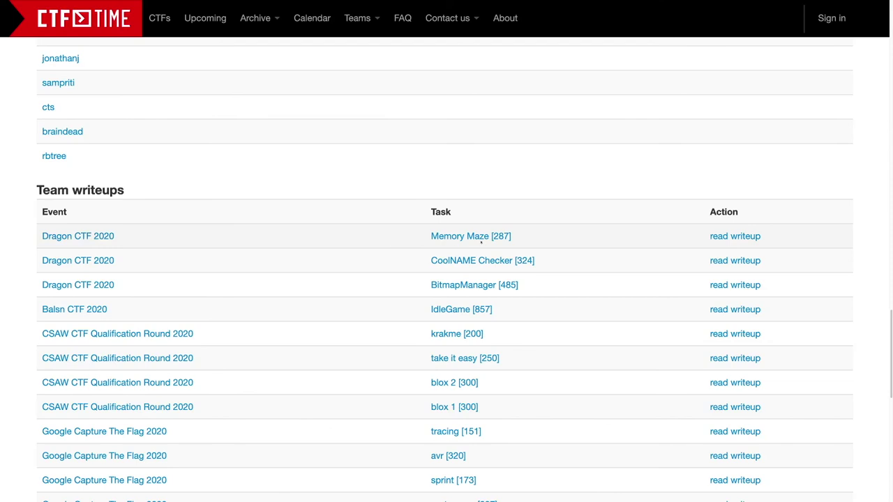
pyautogui.click(718, 235)
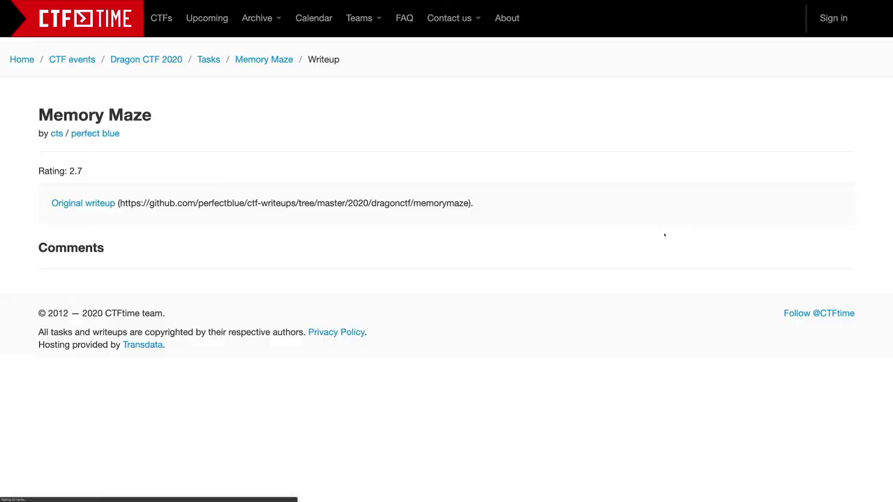